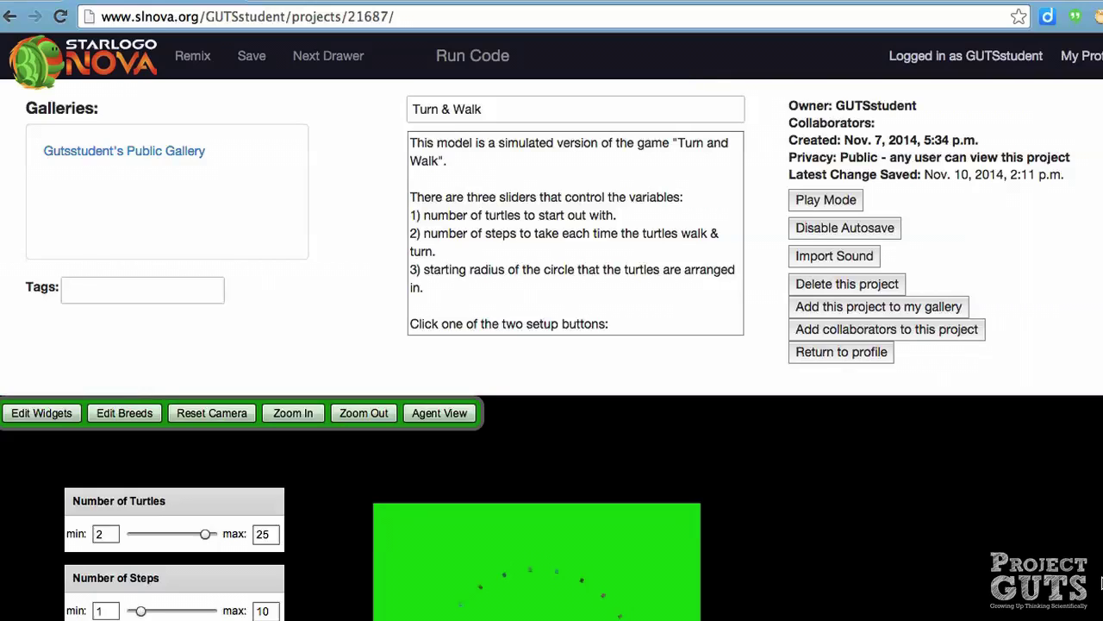
- Arrange the turtles evenly spaced on a circle with Setup Uniform
scroll(735, 378, "down", 4)
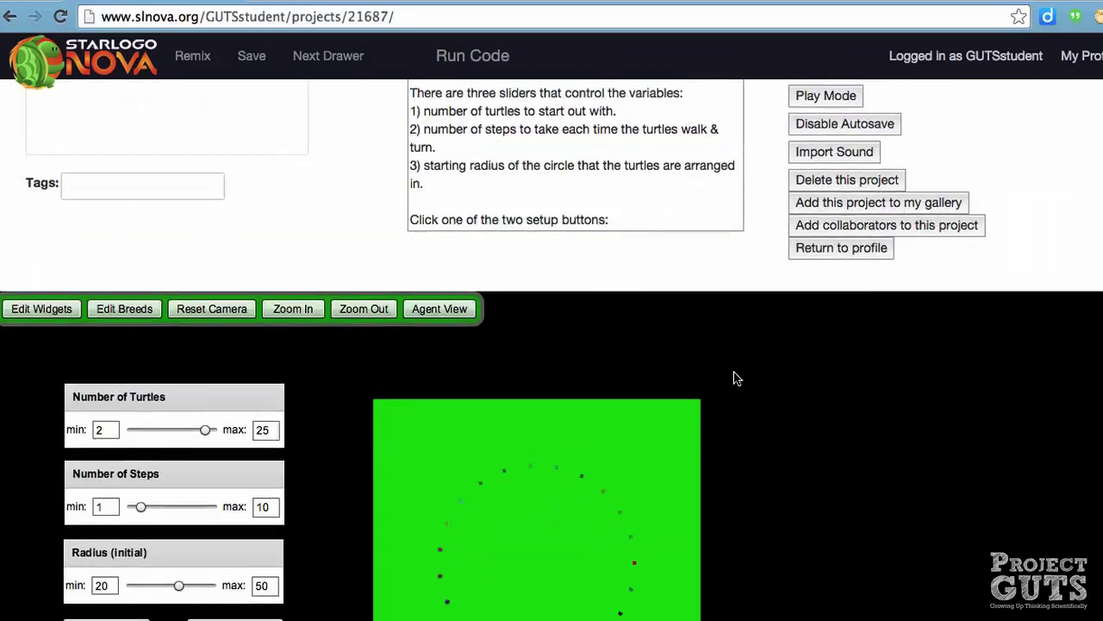
scroll(736, 378, "down", 2)
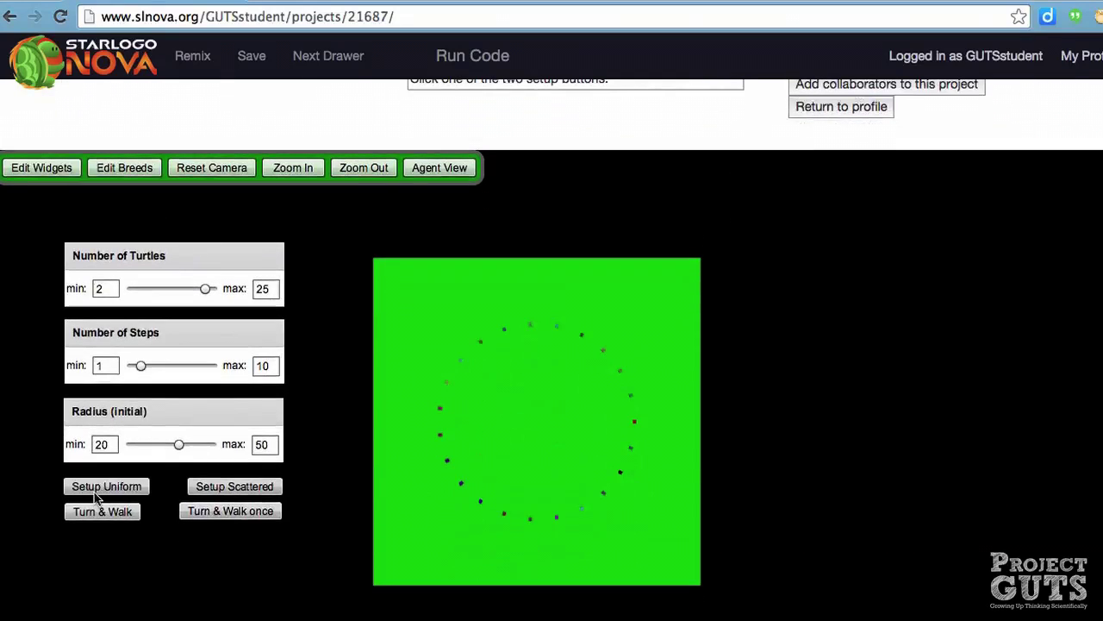
left_click(105, 492)
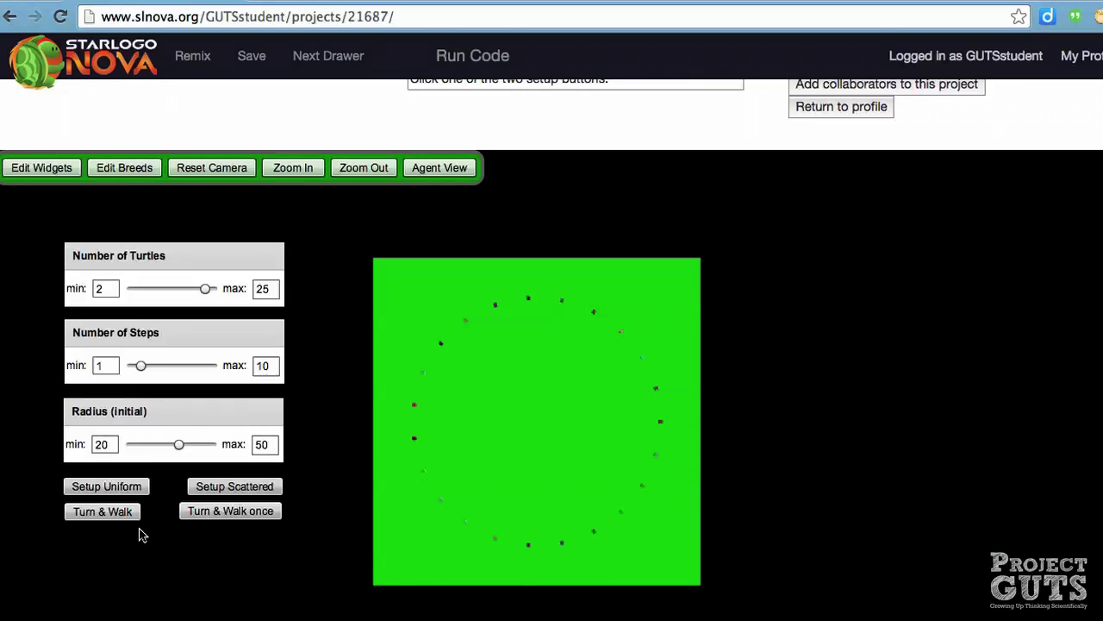
- Advance the turtles three single steps, then set them walking continuously with Turn & Walk
left_click(231, 512)
left_click(231, 512)
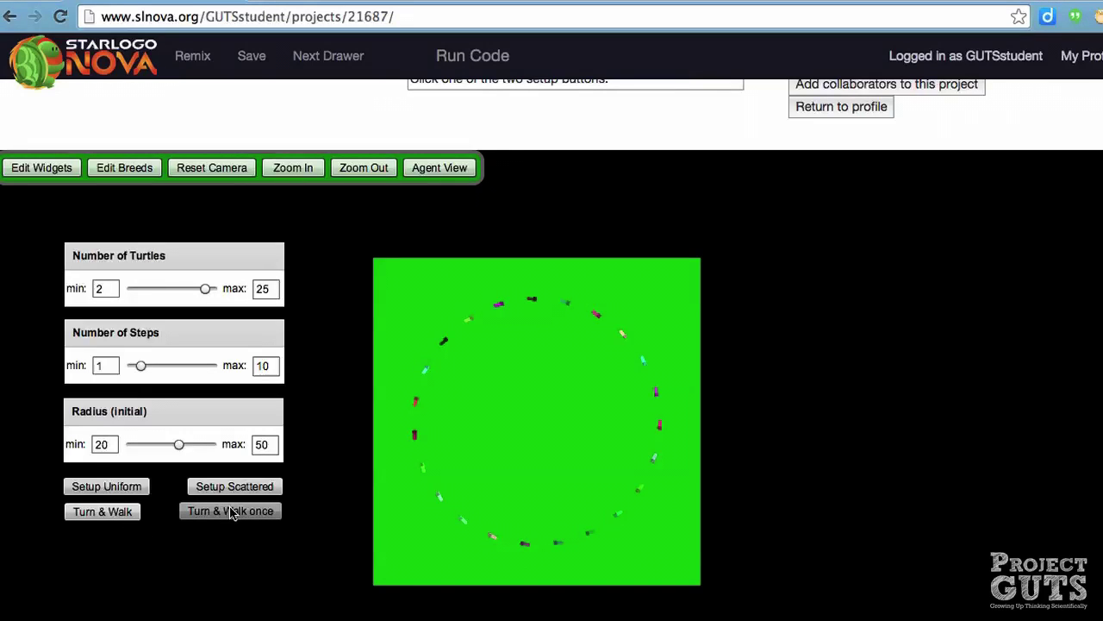
left_click(231, 512)
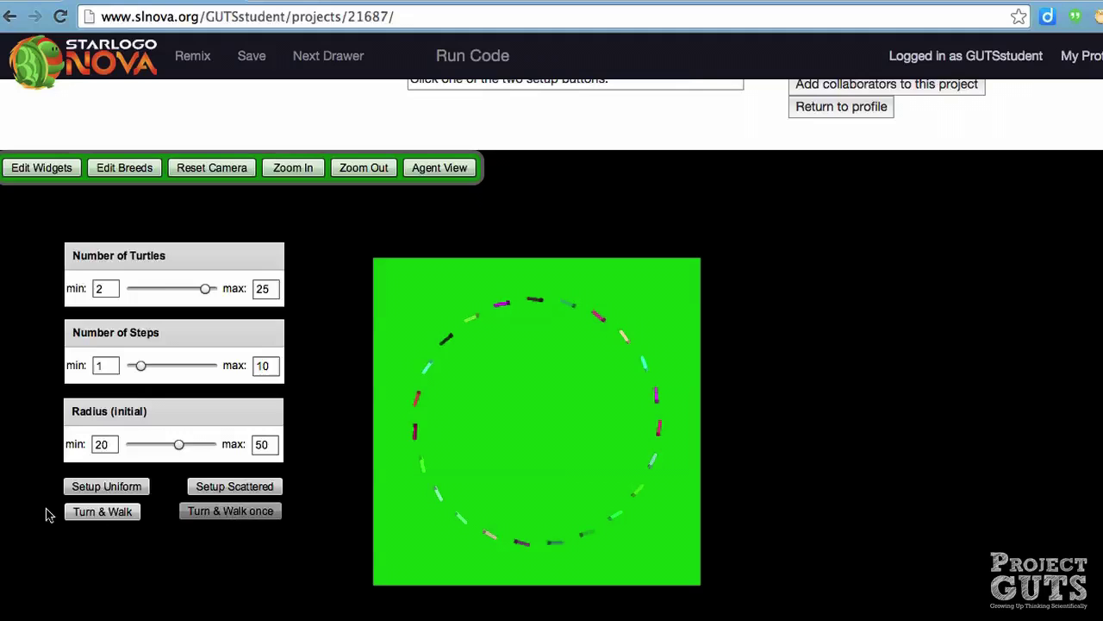
left_click(83, 520)
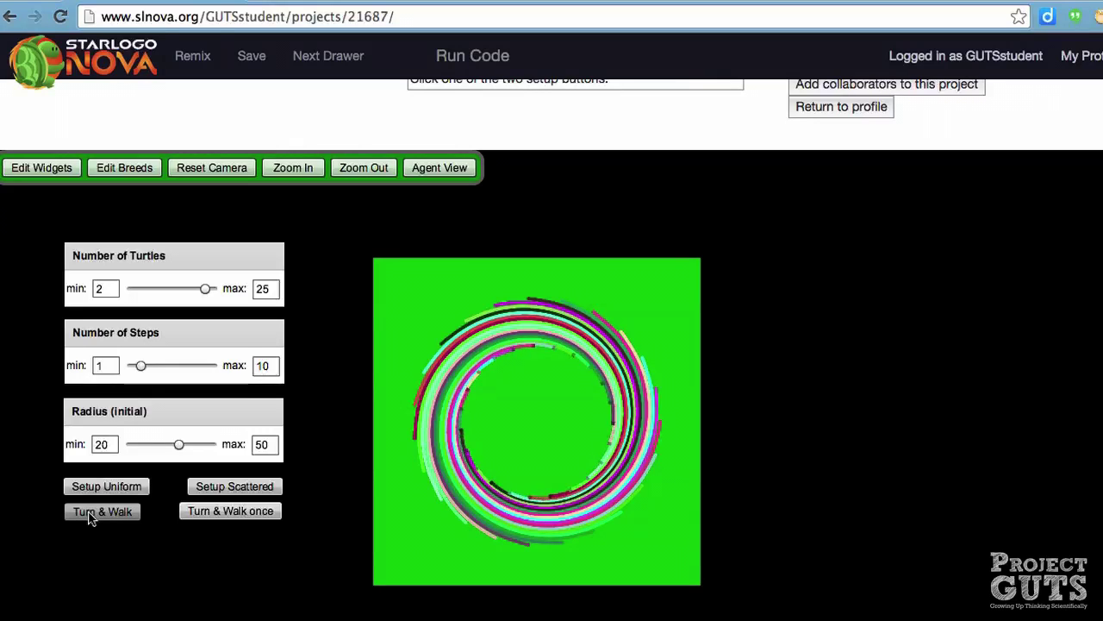
- Shrink the starting radius, set Number of Steps to 3 and Number of Turtles to 25, re-arranging uniformly
left_click(131, 489)
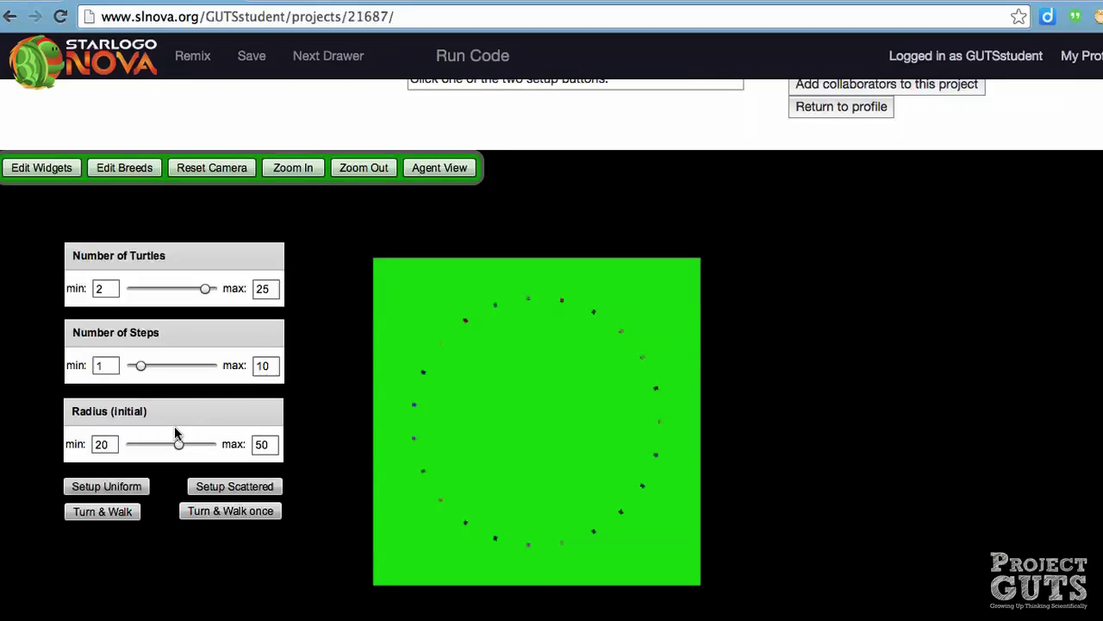
left_click_drag(177, 445, 139, 443)
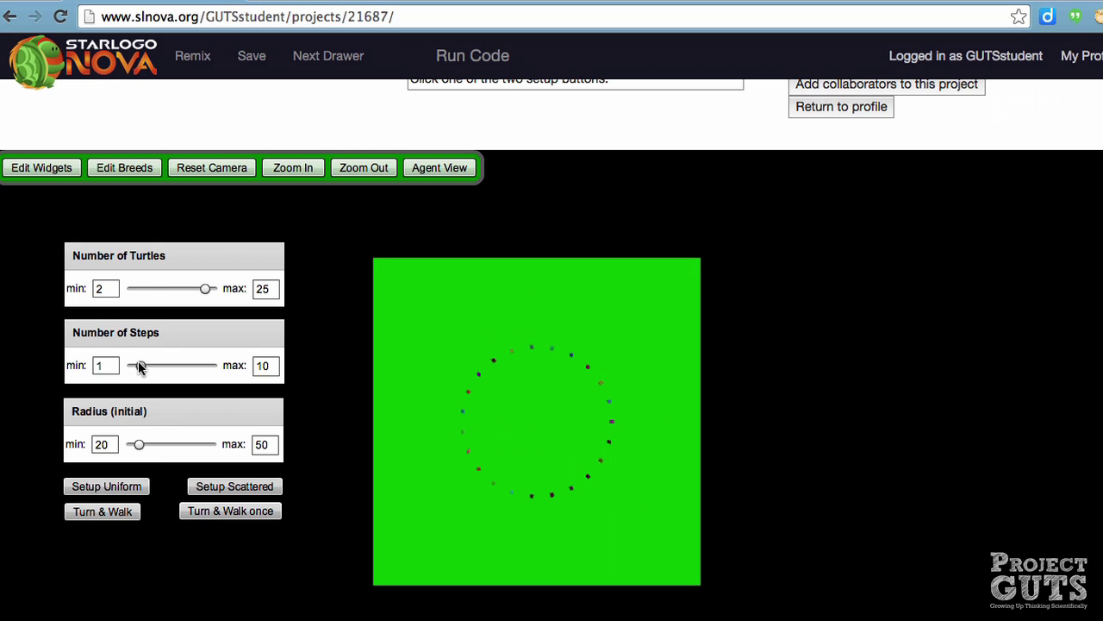
left_click_drag(138, 361, 149, 366)
left_click_drag(206, 290, 148, 292)
left_click(99, 488)
mouse_move(171, 292)
left_click_drag(170, 292, 230, 288)
left_click(97, 488)
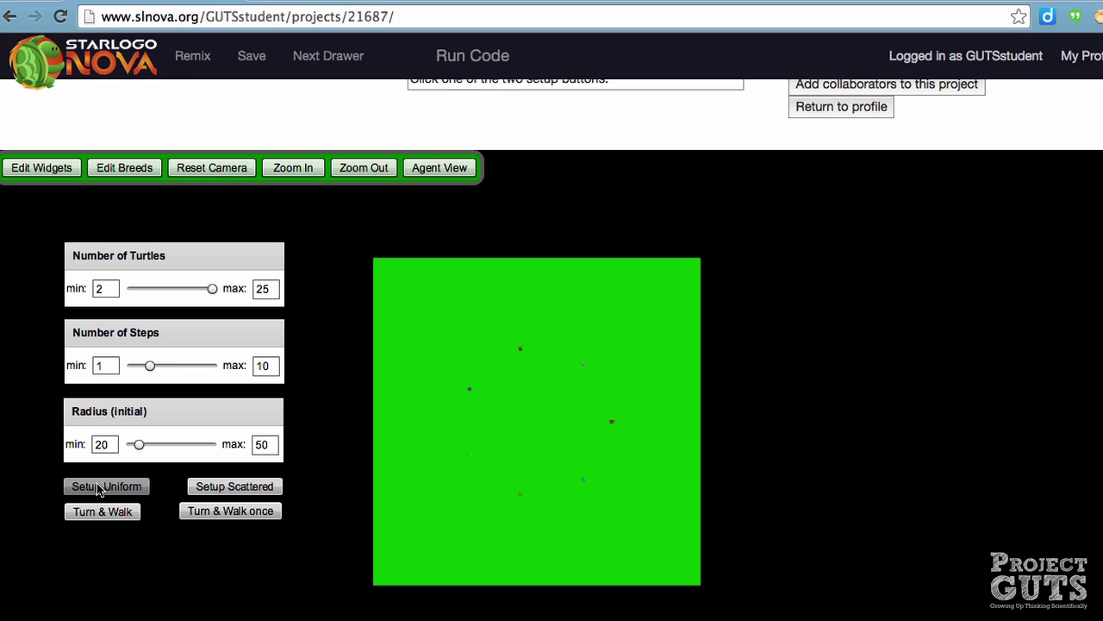
- Scatter the 25 turtles at a starting radius of about 41 and start Turn & Walk
left_click(245, 488)
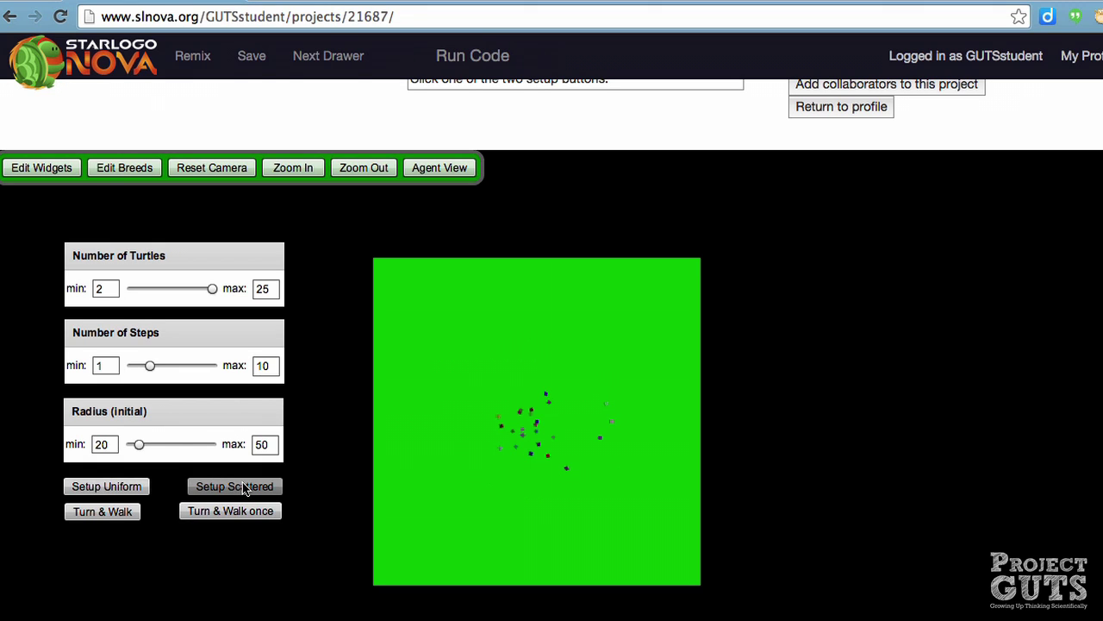
left_click_drag(138, 443, 195, 444)
left_click(227, 487)
left_click(121, 519)
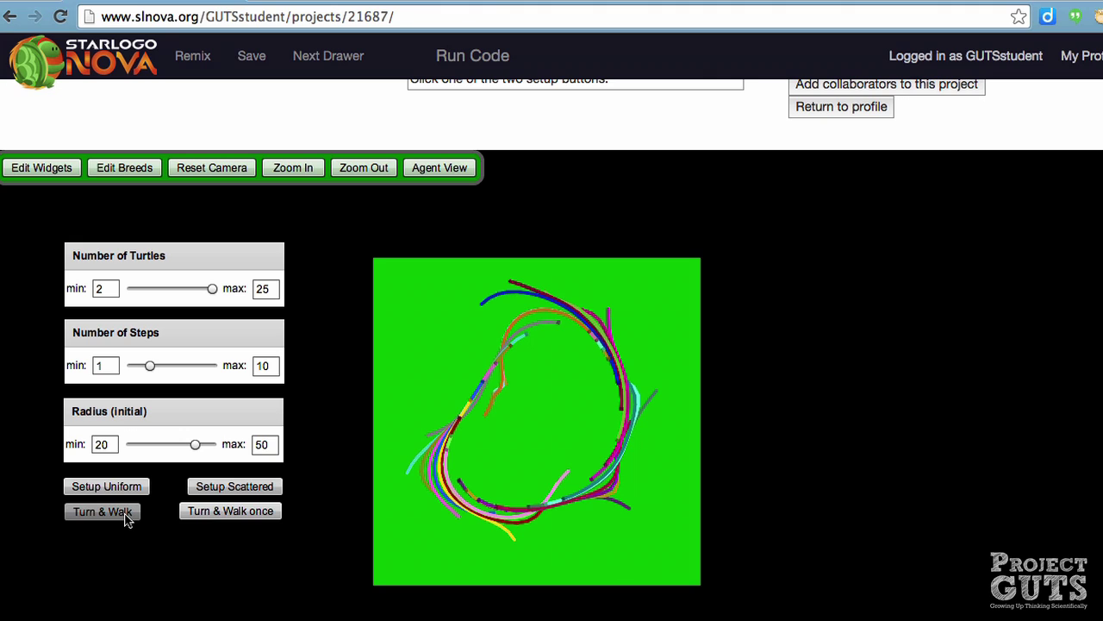
- Toggle Turn & Walk off so the 25 turtles halt on their bean-shaped loop
left_click(125, 515)
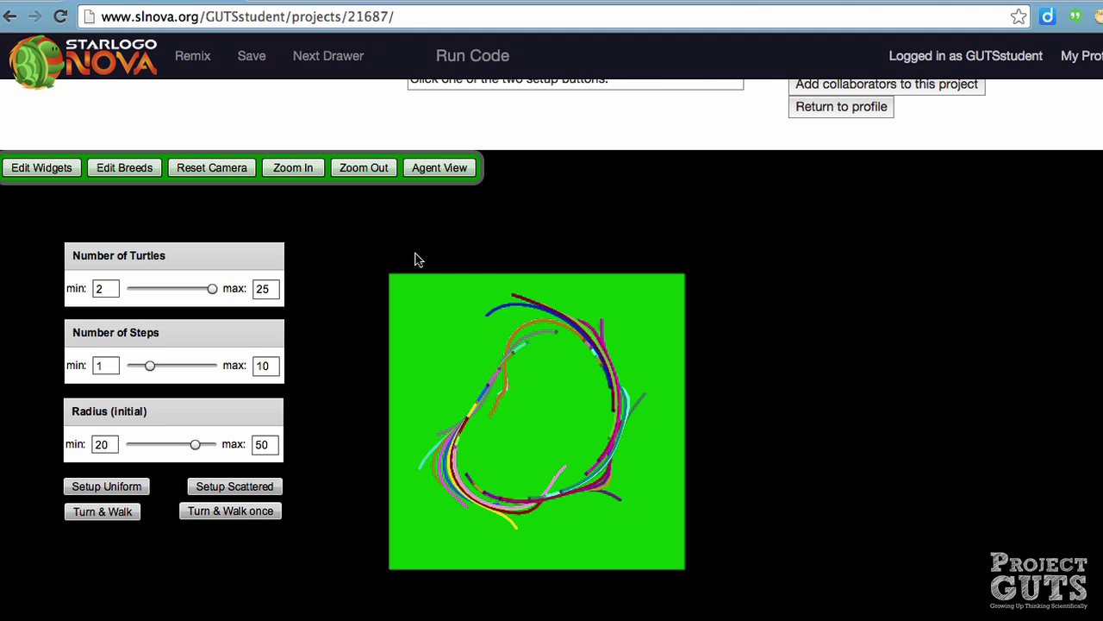
- Zoom the world view in and back out
left_click(284, 177)
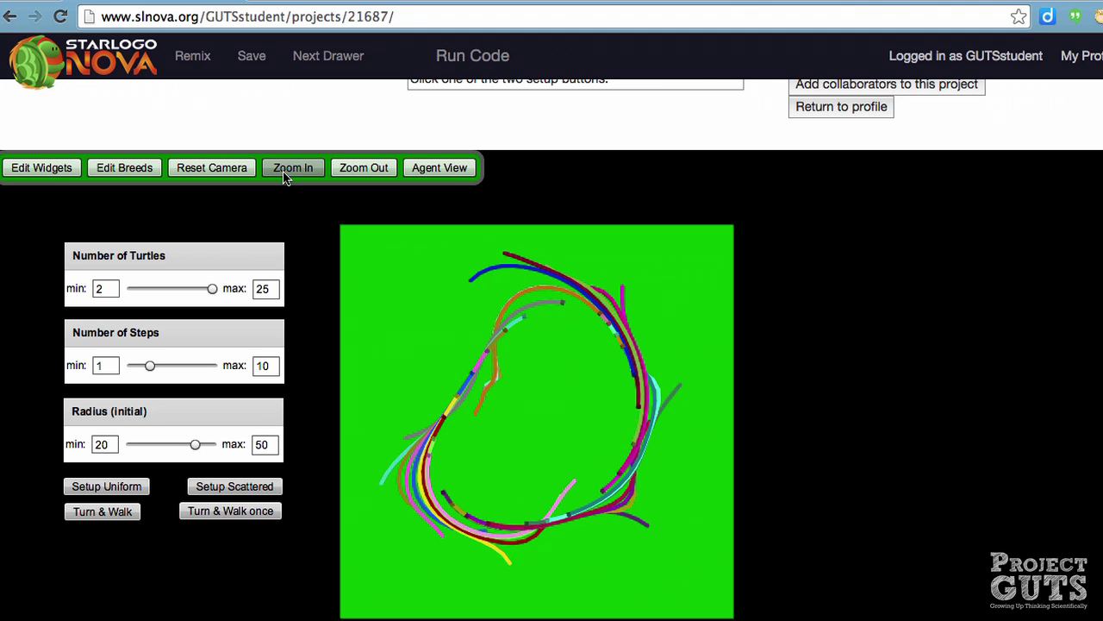
left_click(376, 176)
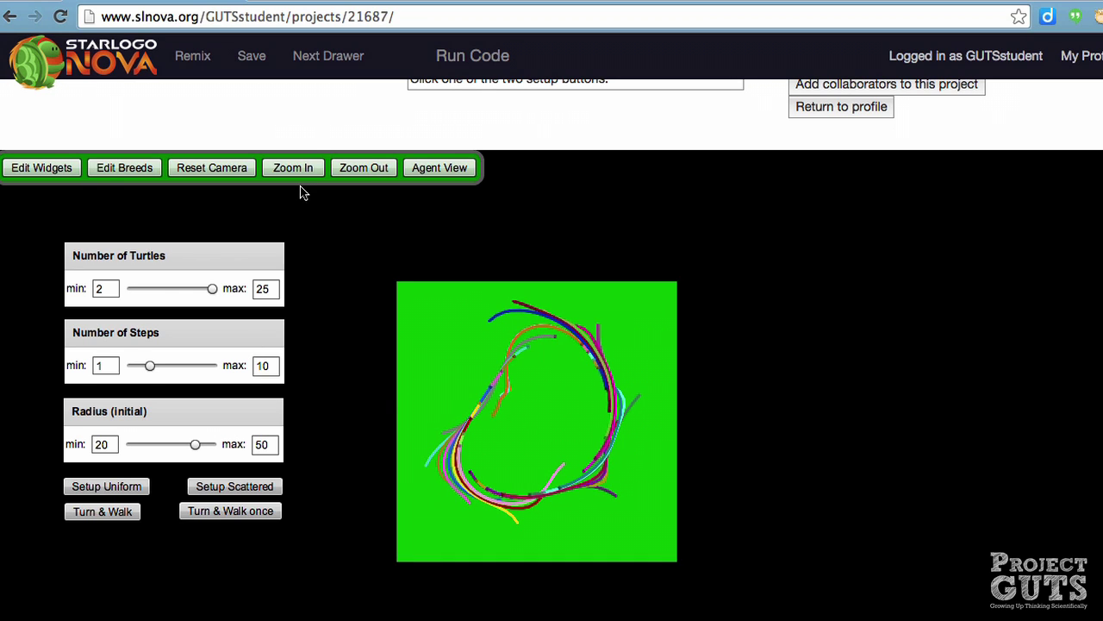
scroll(315, 132, "up", 5)
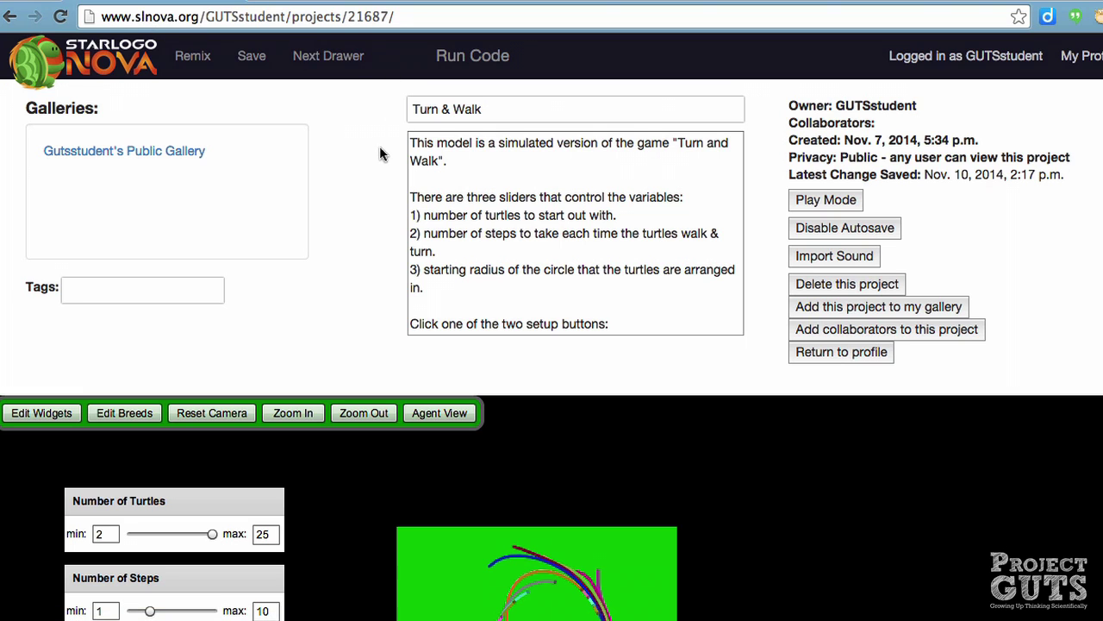
scroll(336, 153, "down", 5)
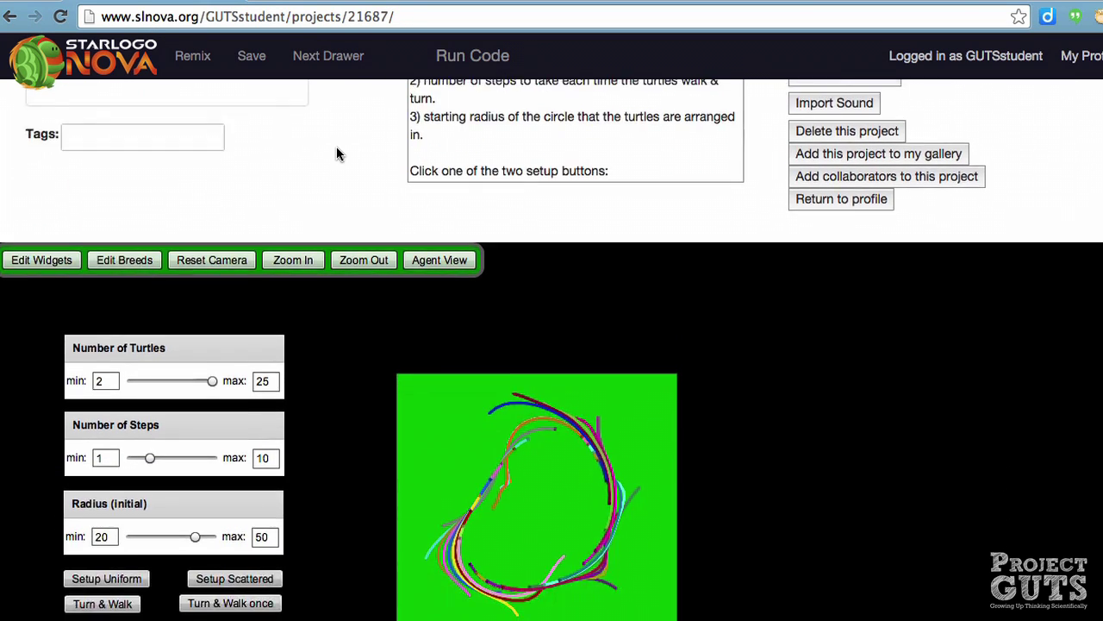
scroll(336, 153, "down", 2)
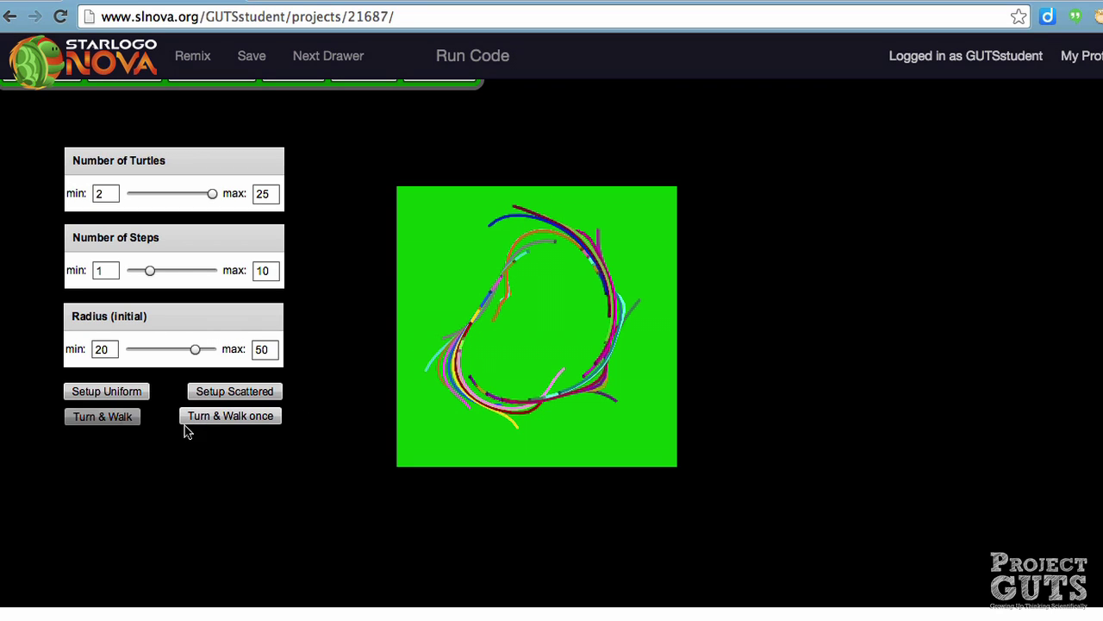
- Reset the 25 turtles evenly on the circle, start Turn & Walk, and bring up the Flash options menu
left_click(115, 394)
left_click(113, 419)
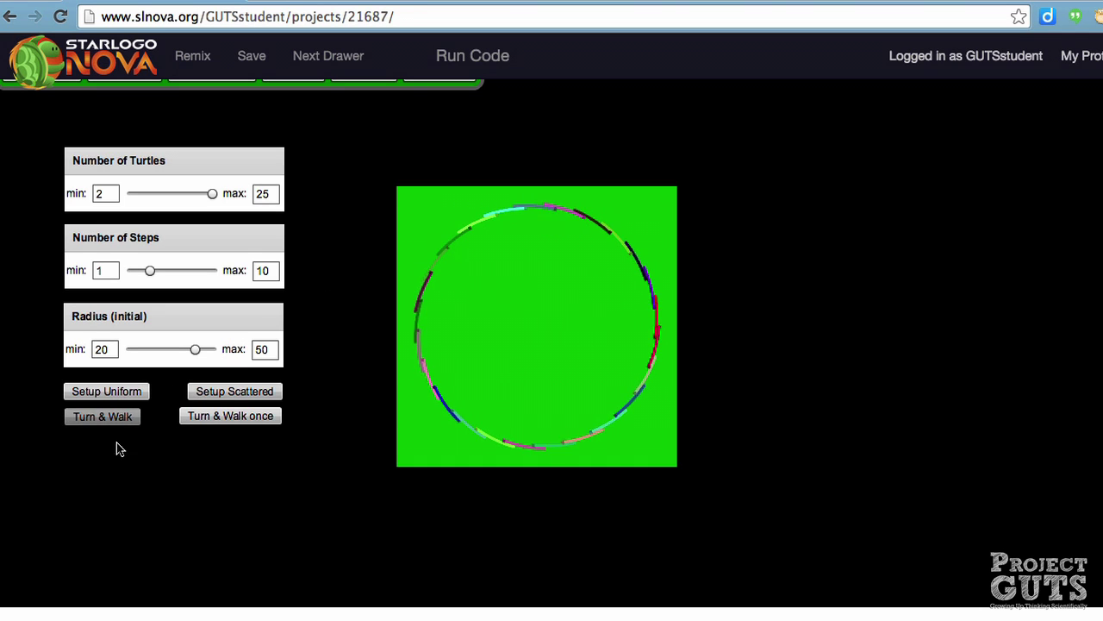
right_click(327, 270)
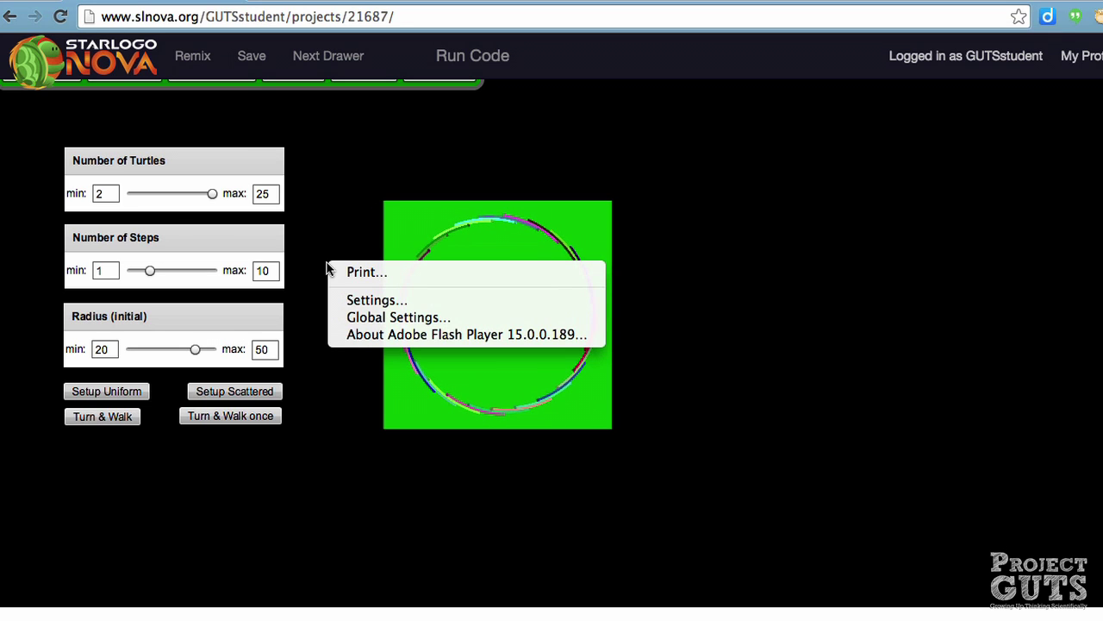
- Dismiss the Flash menu and view the Turtle tab's Turn & Walk loop and Distance procedure blocks
left_click(479, 82)
scroll(561, 54, "down", 8)
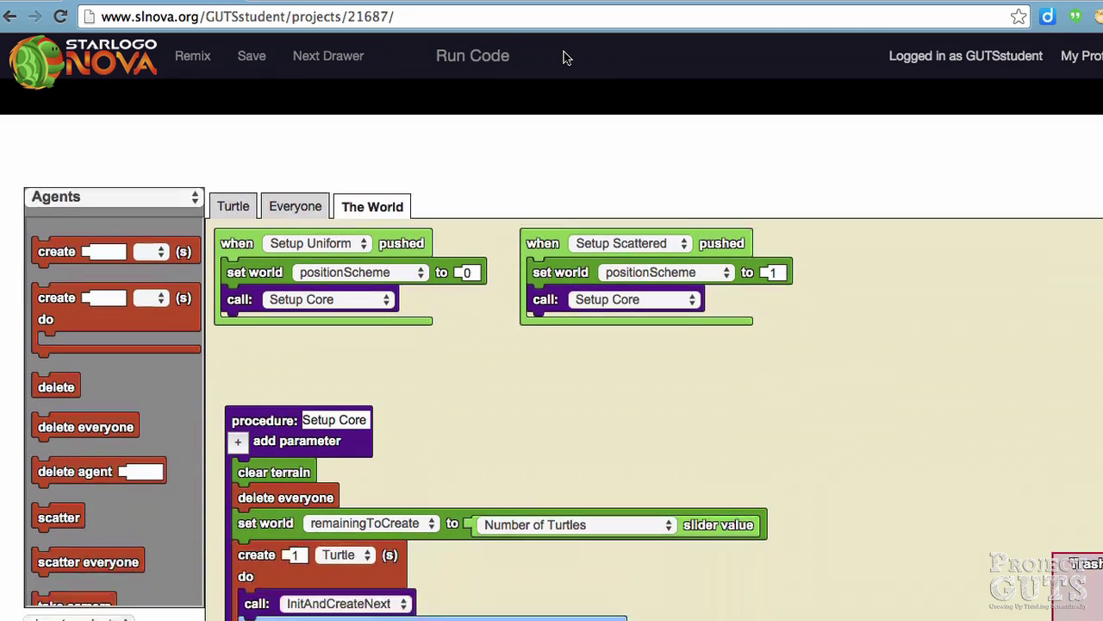
scroll(564, 57, "down", 1)
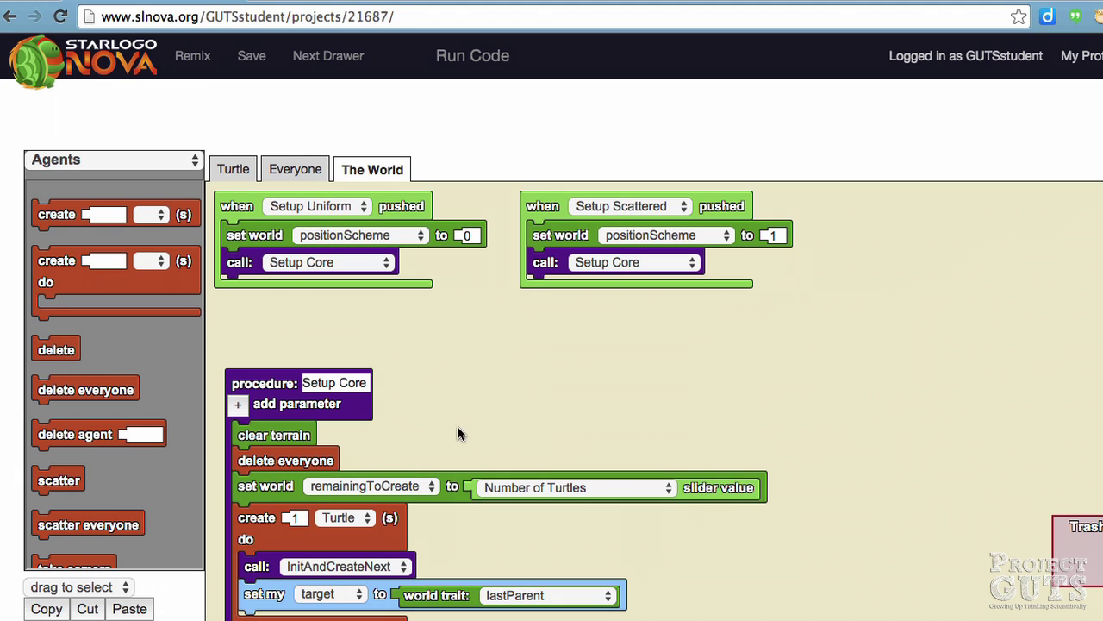
left_click(291, 169)
left_click(228, 171)
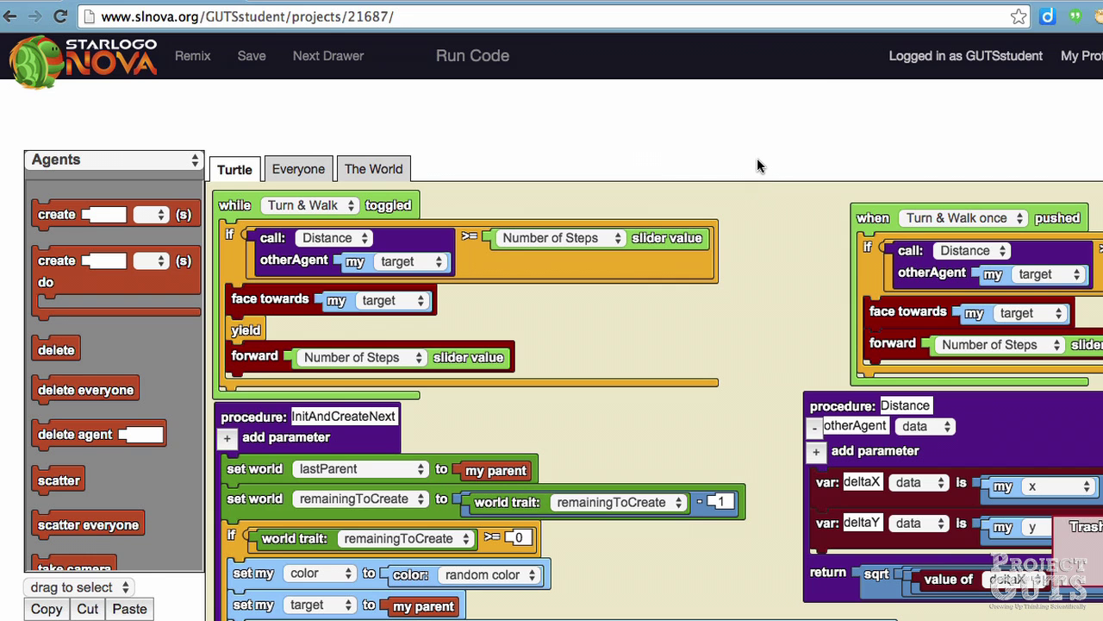
scroll(759, 164, "up", 5)
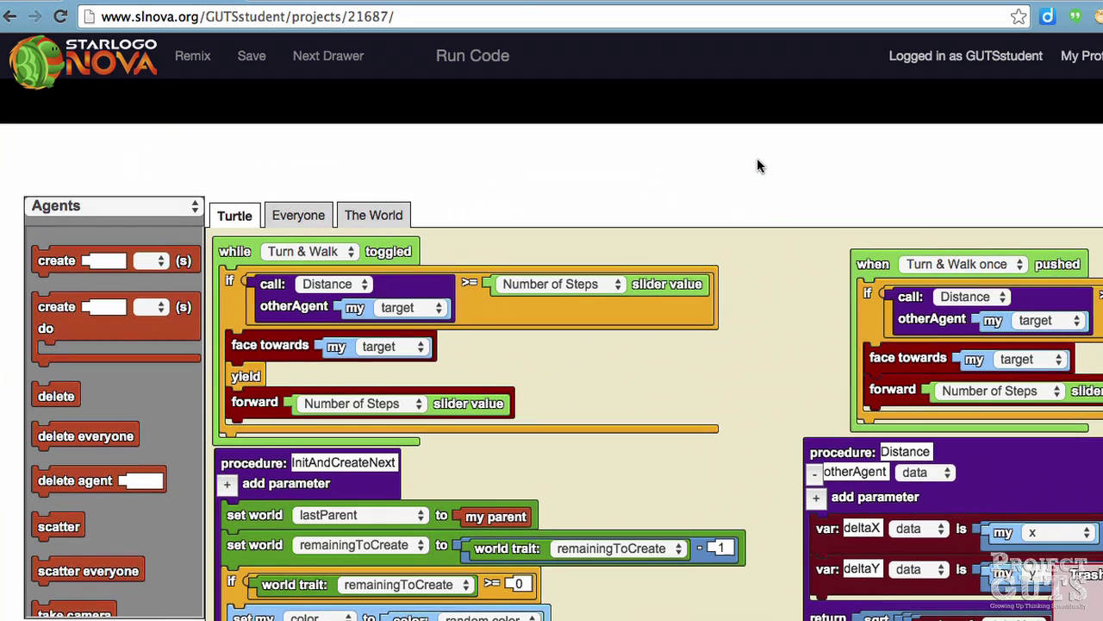
scroll(758, 177, "up", 5)
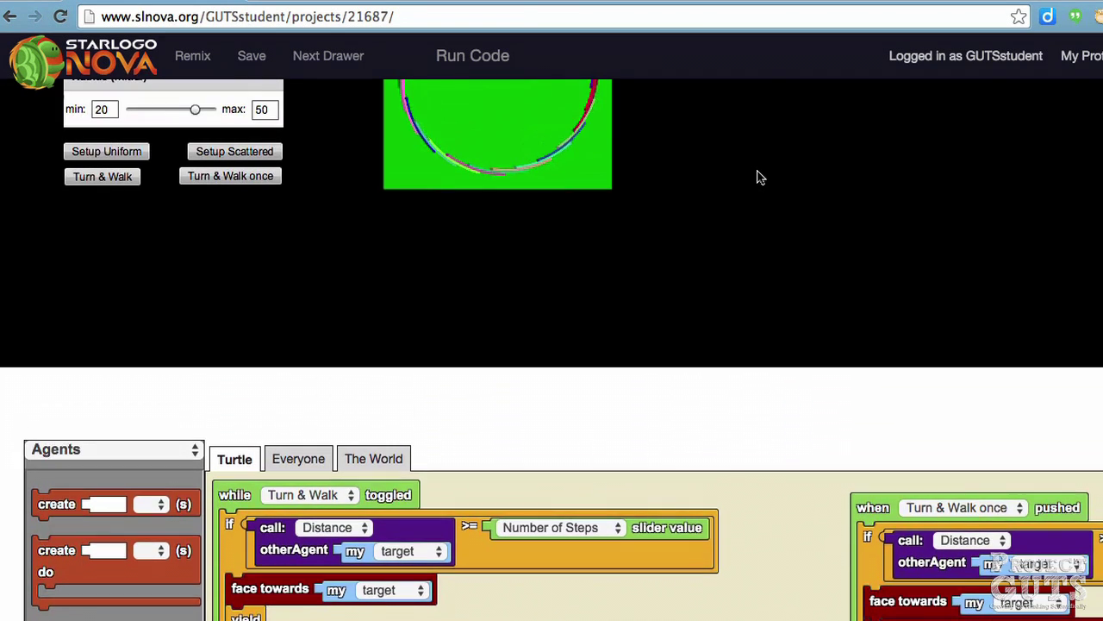
scroll(758, 177, "up", 4)
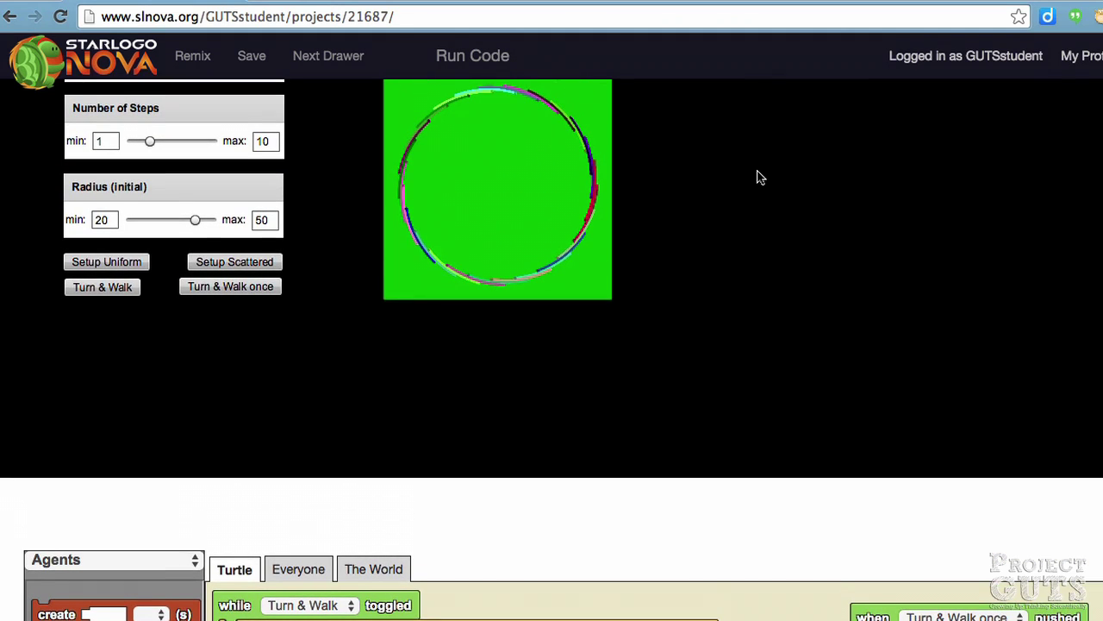
scroll(759, 177, "up", 3)
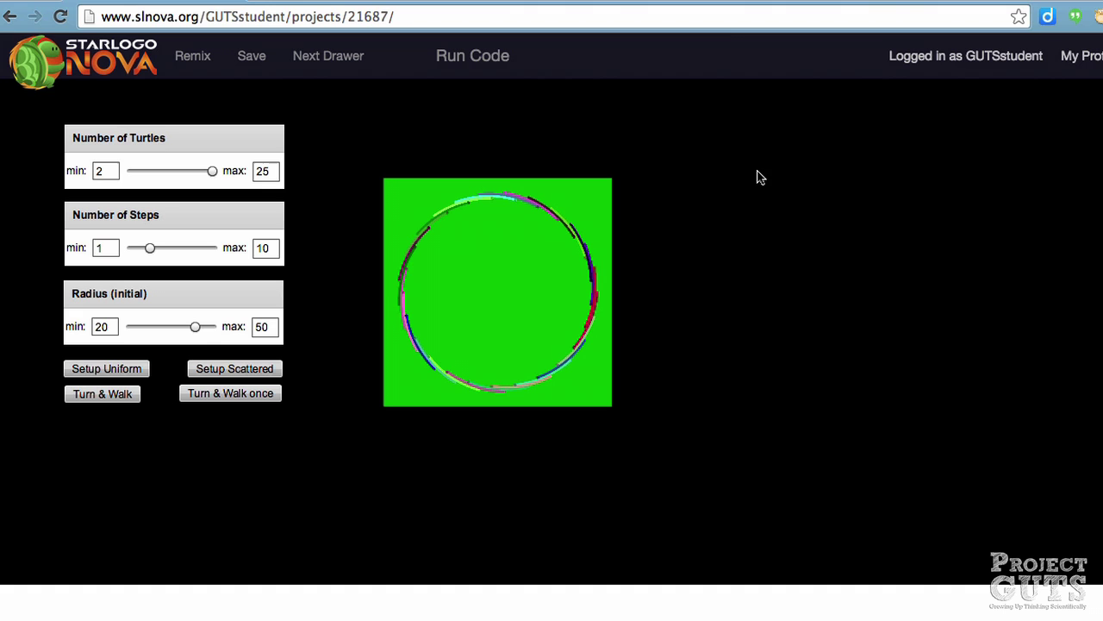
scroll(724, 54, "down", 5)
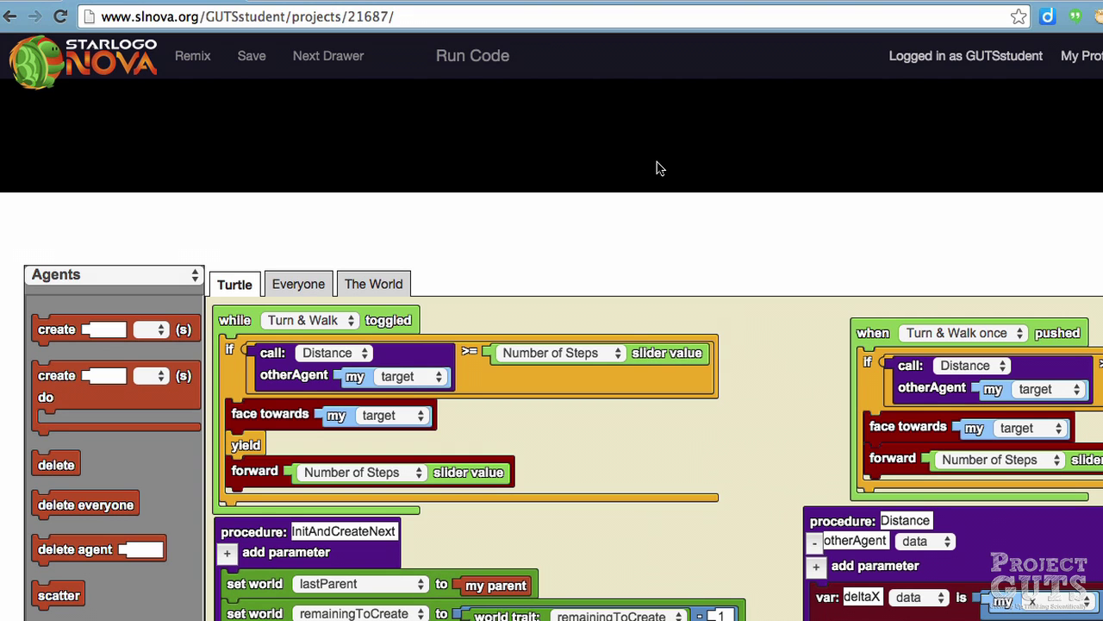
scroll(659, 168, "up", 8)
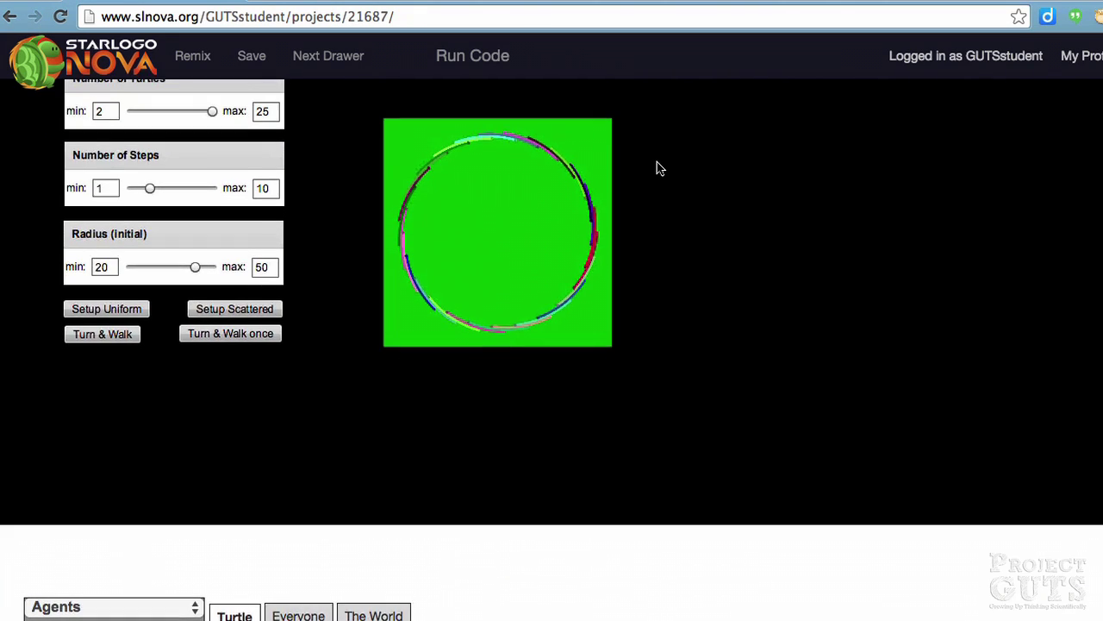
scroll(659, 168, "up", 2)
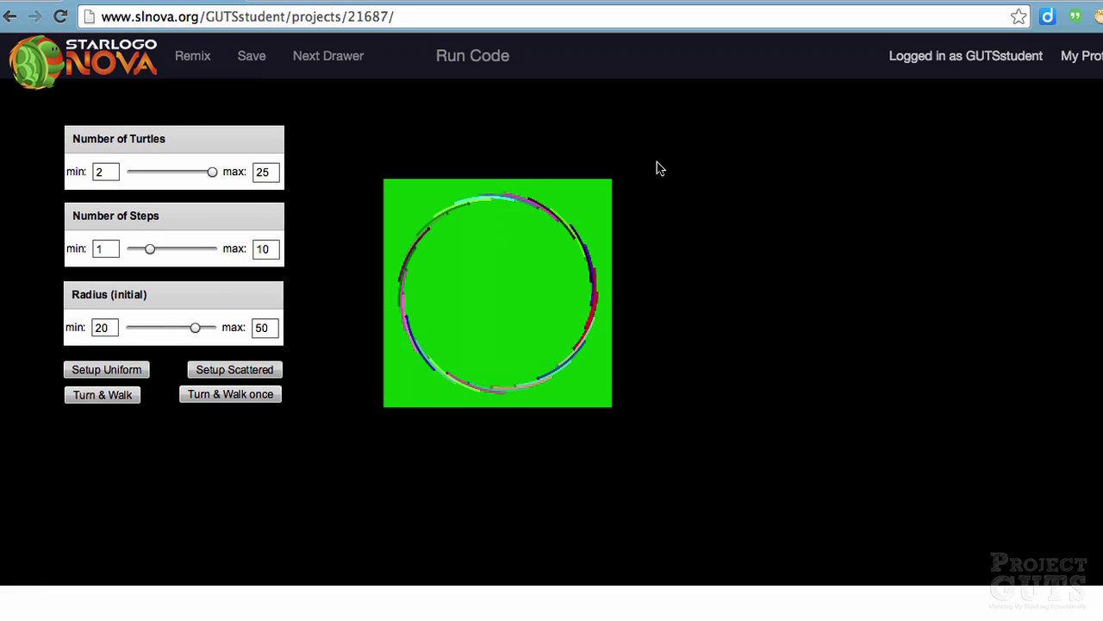